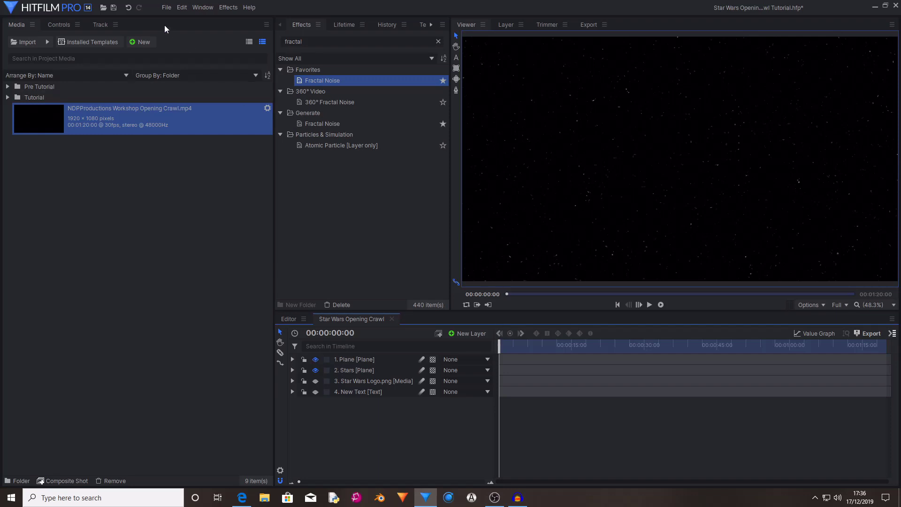
# Create a new 1080p composite shot named Tutorial with a duration of 00:01:35:00.
pyautogui.click(153, 43)
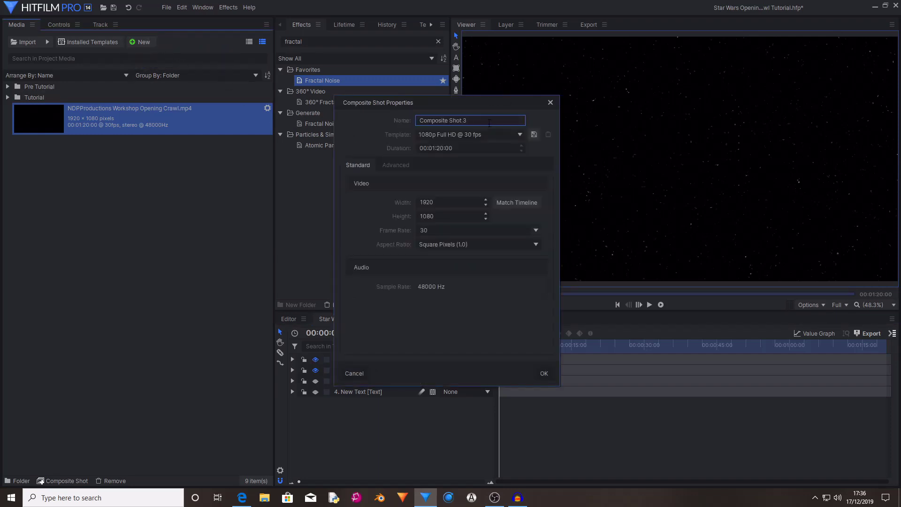
pyautogui.moveTo(487, 121); pyautogui.dragTo(366, 126)
pyautogui.press('BackSpace')
pyautogui.write('Tutorial')
pyautogui.doubleClick(443, 147)
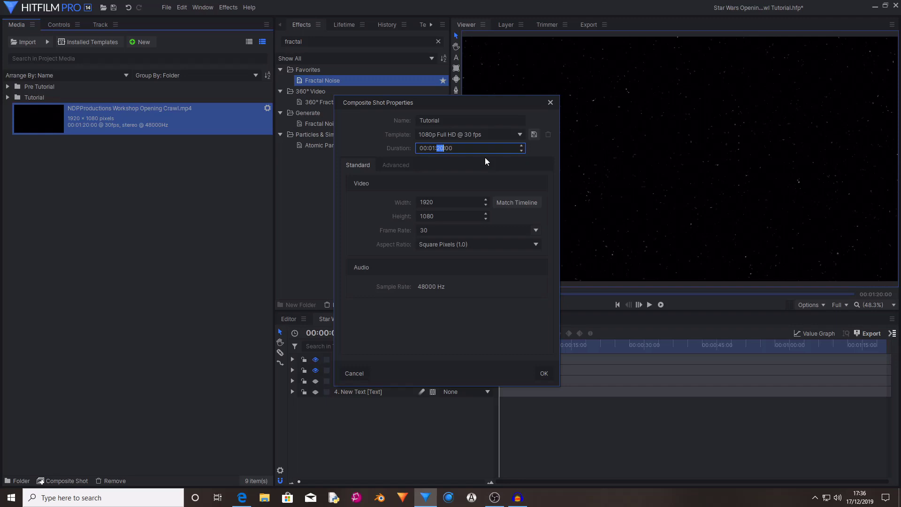
pyautogui.write('35')
pyautogui.click(544, 373)
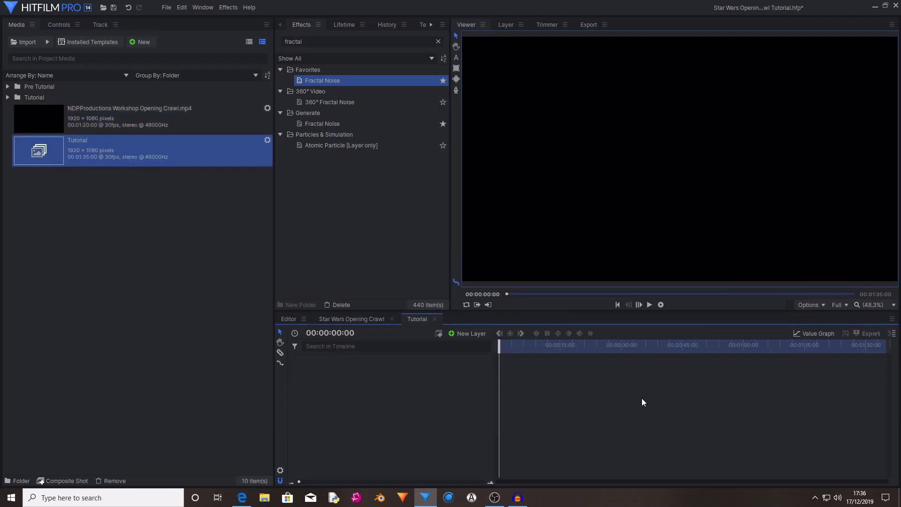
# Add a new plane layer to the timeline and name it Plane.
pyautogui.click(475, 334)
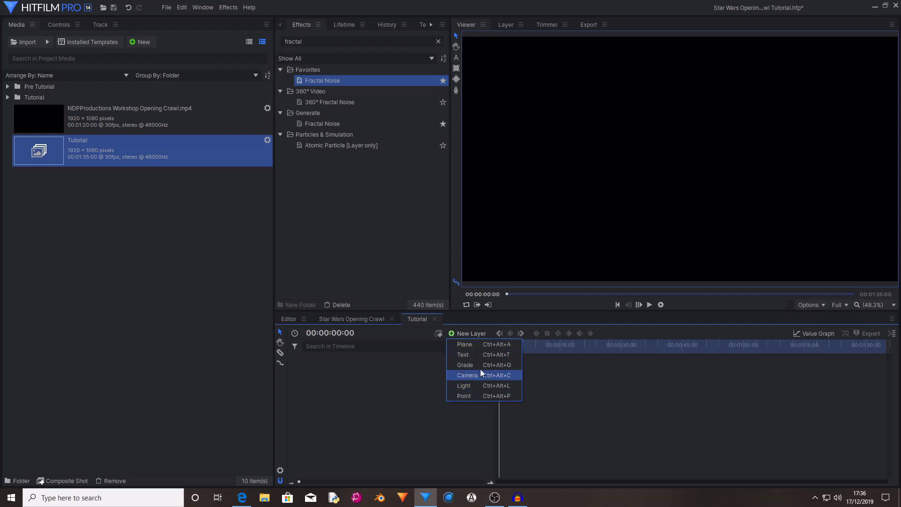
pyautogui.click(475, 344)
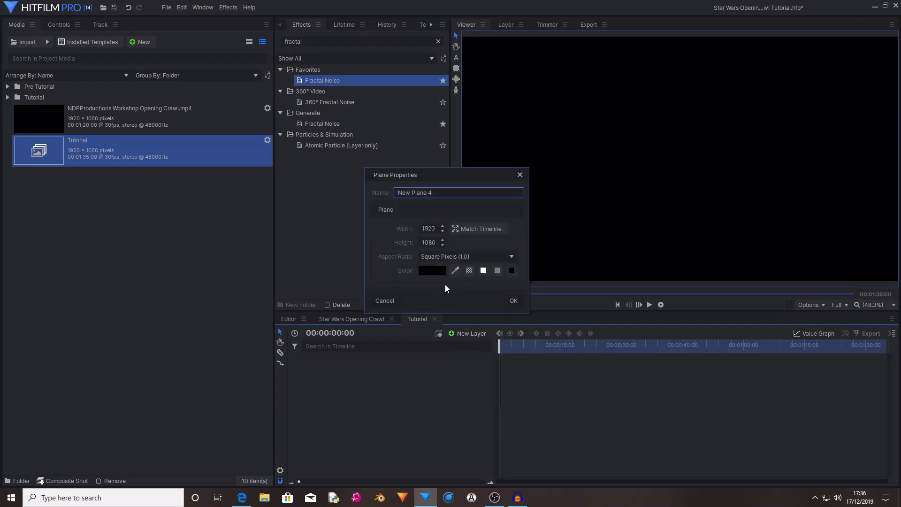
pyautogui.moveTo(443, 190); pyautogui.dragTo(390, 189)
pyautogui.press('BackSpace')
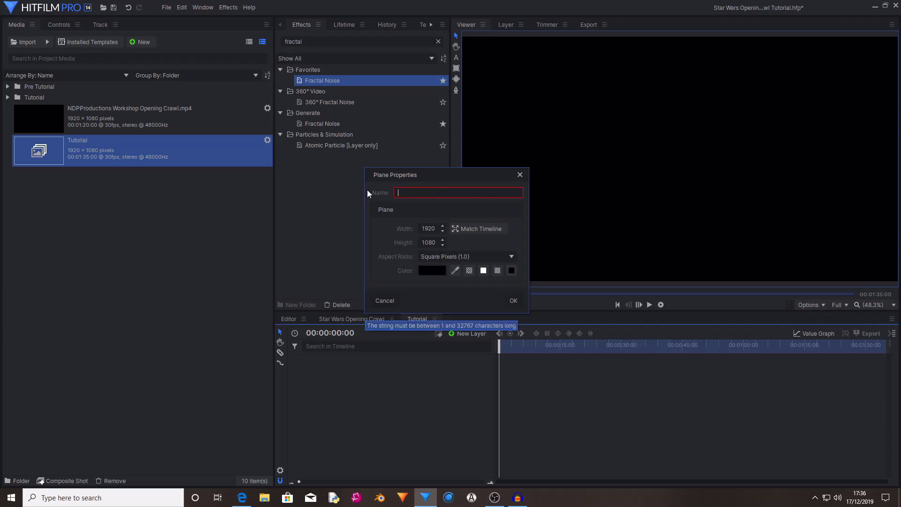
pyautogui.write('Plane')
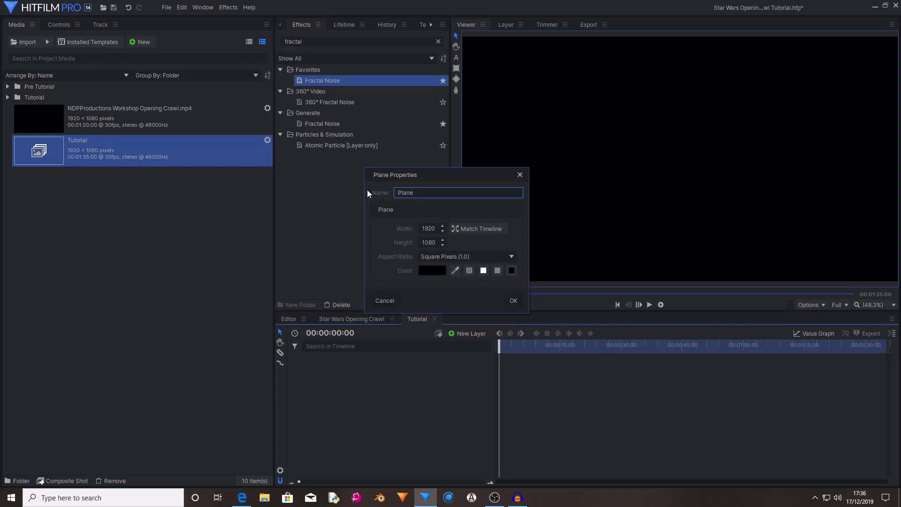
pyautogui.click(514, 303)
# Search the effects for Pulp and drag Pulp Sci-fi Title Crawl onto the Plane layer.
pyautogui.doubleClick(279, 43)
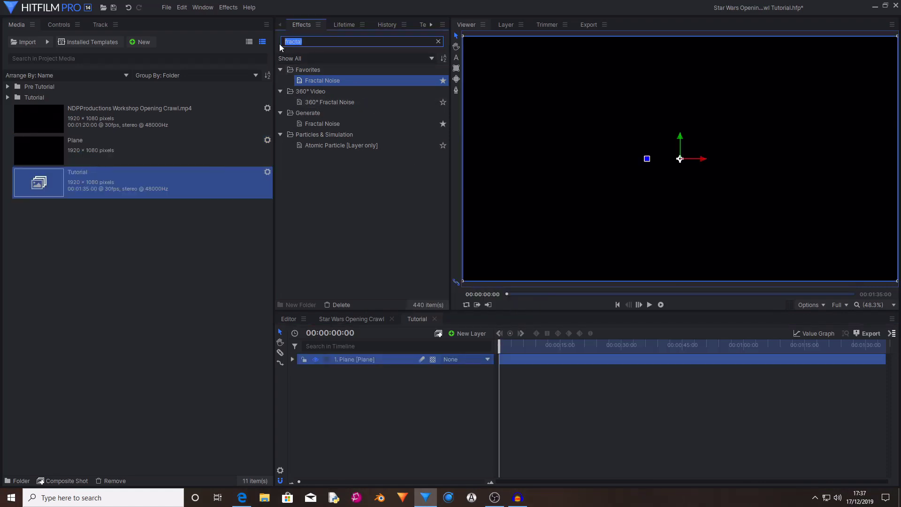
pyautogui.press('BackSpace')
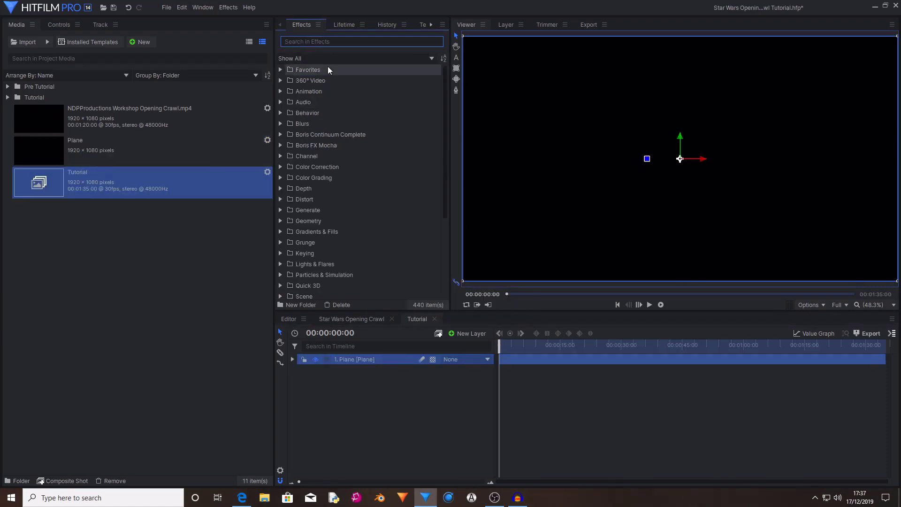
pyautogui.write('Pulp')
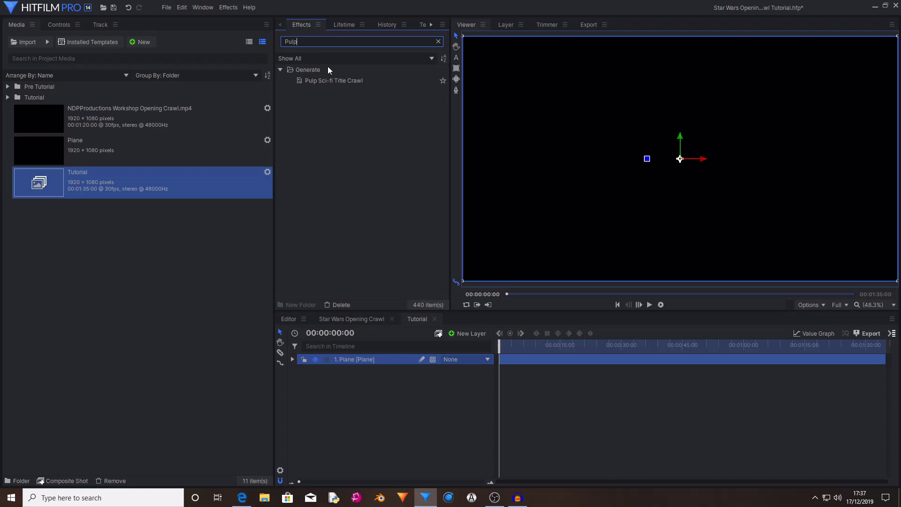
pyautogui.click(341, 81)
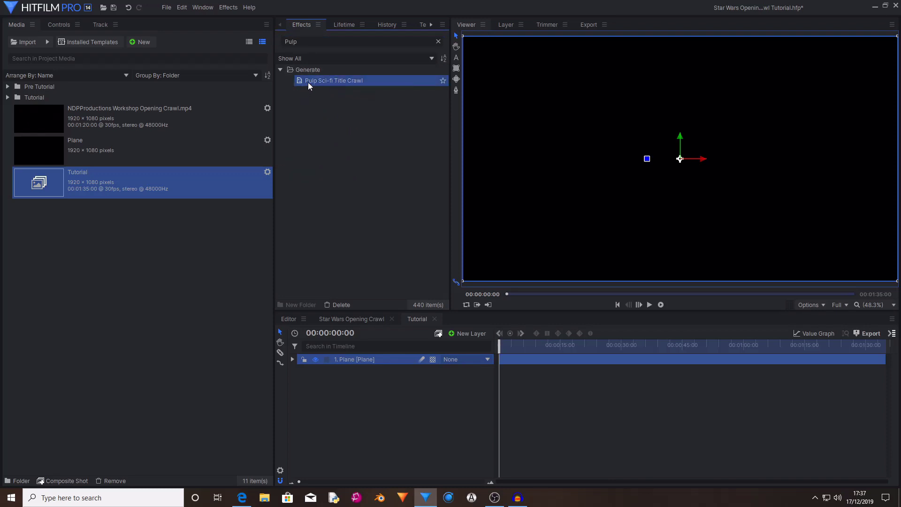
pyautogui.moveTo(316, 80); pyautogui.dragTo(384, 362)
pyautogui.moveTo(502, 345); pyautogui.dragTo(646, 351)
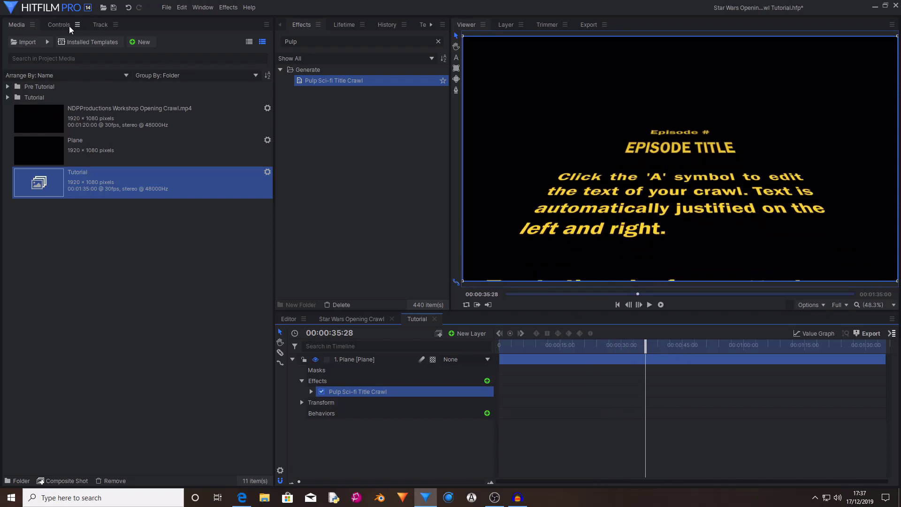
# Expand the Pulp Sci-fi Title Crawl controls and open the Teaser text for editing.
pyautogui.click(70, 24)
pyautogui.click(17, 105)
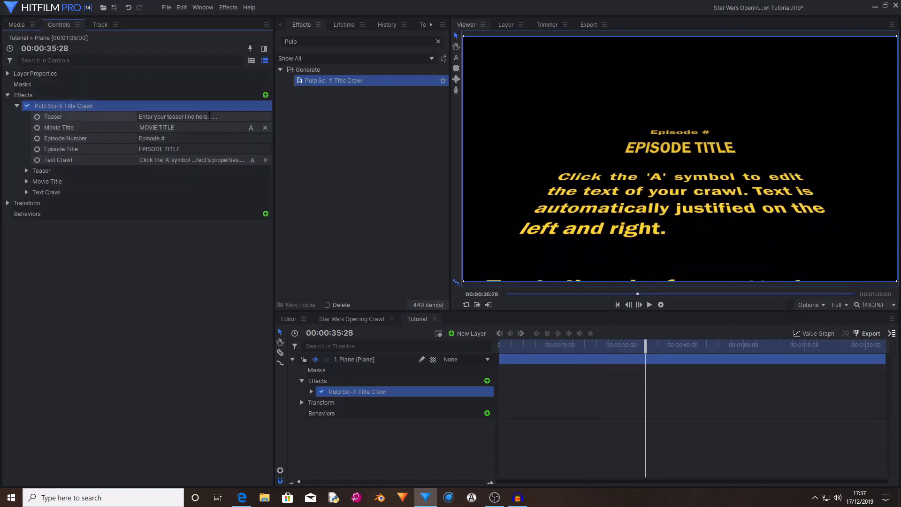
pyautogui.click(225, 118)
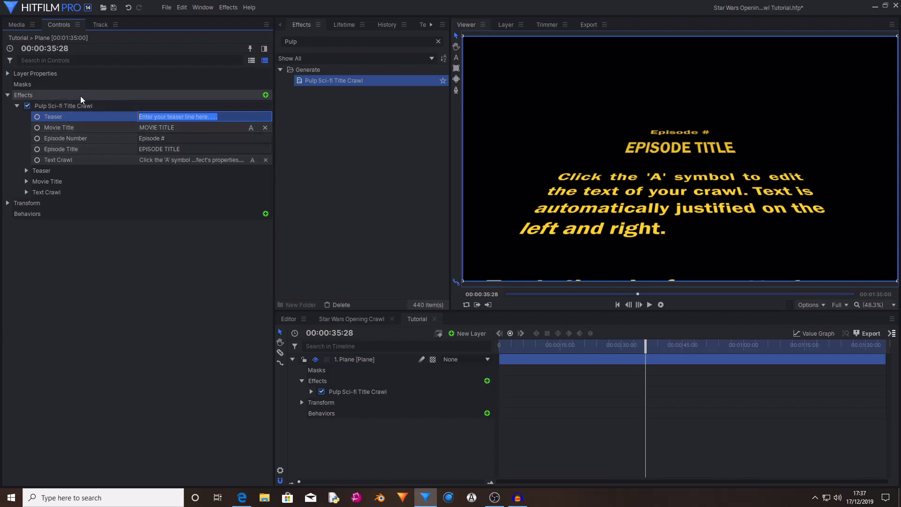
pyautogui.click(103, 109)
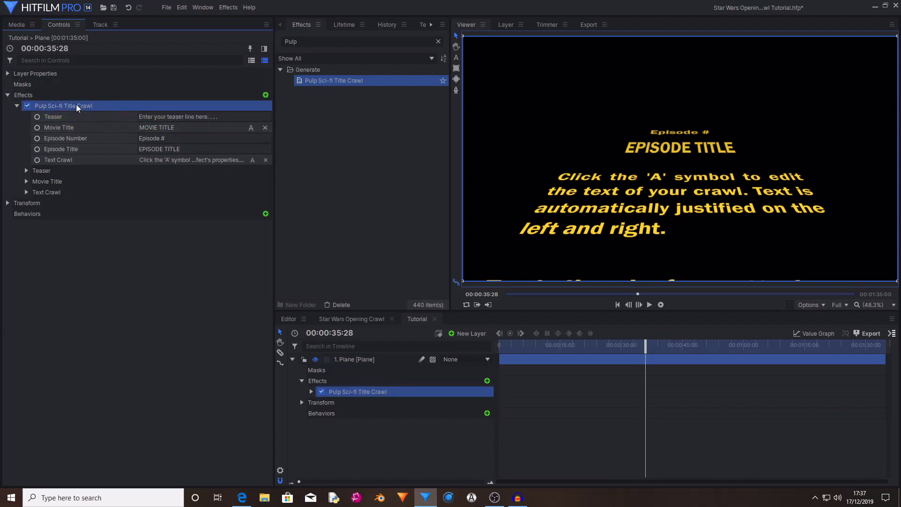
pyautogui.click(188, 117)
pyautogui.click(226, 120)
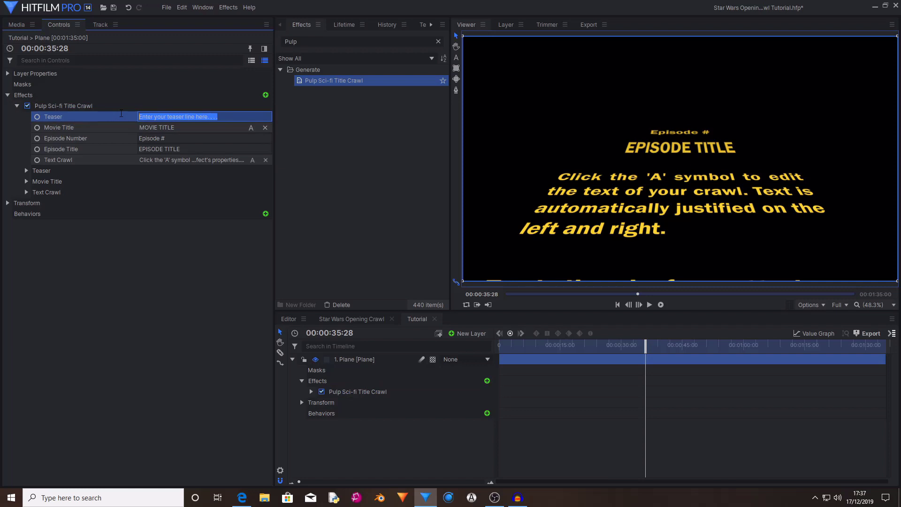
pyautogui.click(107, 116)
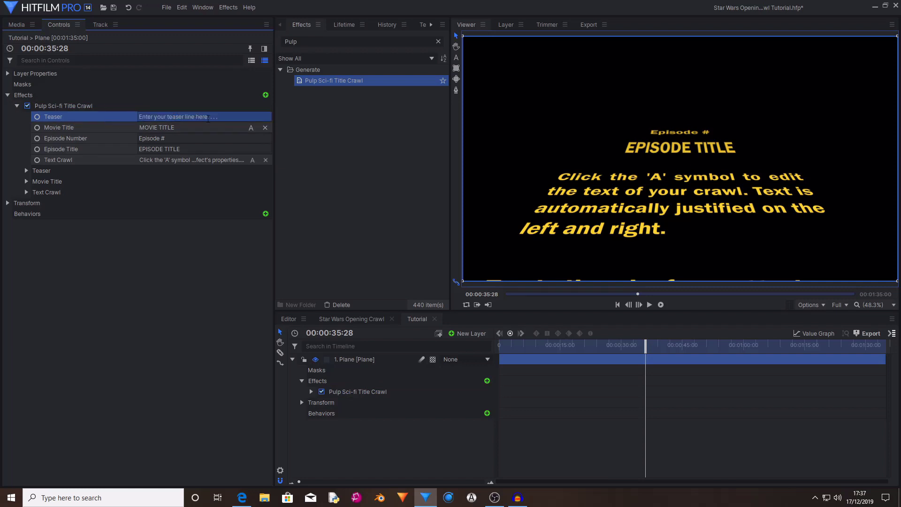
pyautogui.click(223, 117)
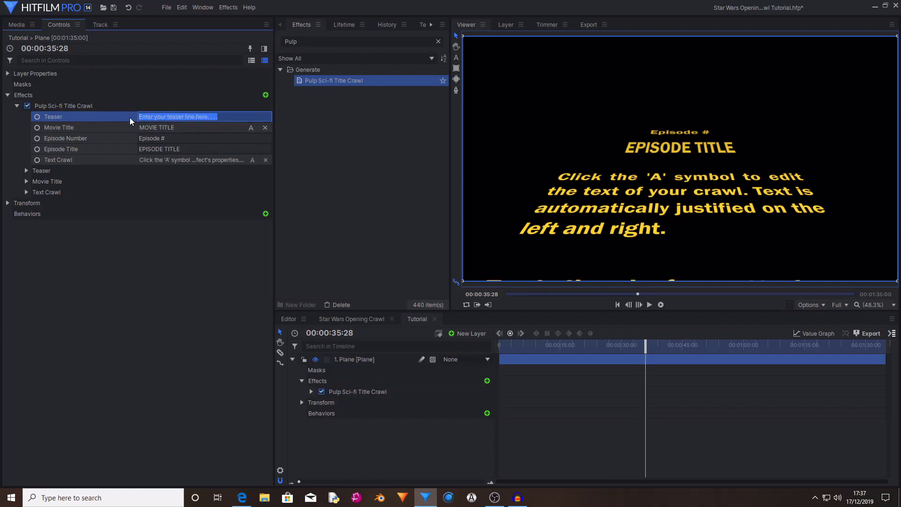
# Replace the teaser with 'Along time ago in a galaxy far far away....' and preview it near the start.
pyautogui.press('BackSpace')
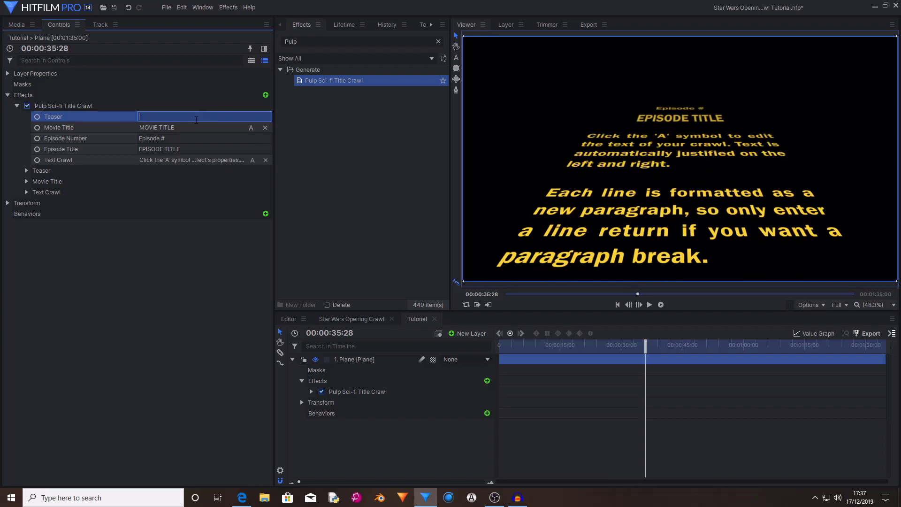
pyautogui.write('Along time ago in a galaxy far far away....')
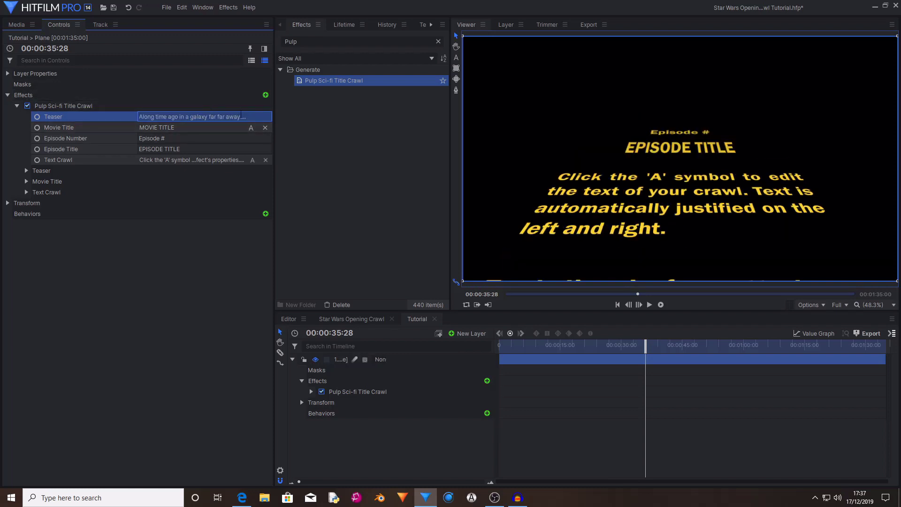
pyautogui.moveTo(246, 117); pyautogui.dragTo(140, 116)
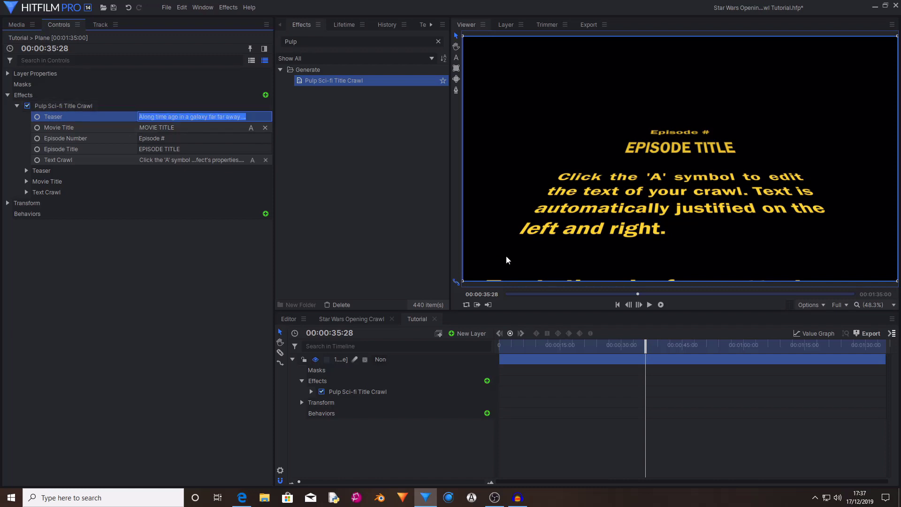
pyautogui.moveTo(528, 351); pyautogui.dragTo(511, 351)
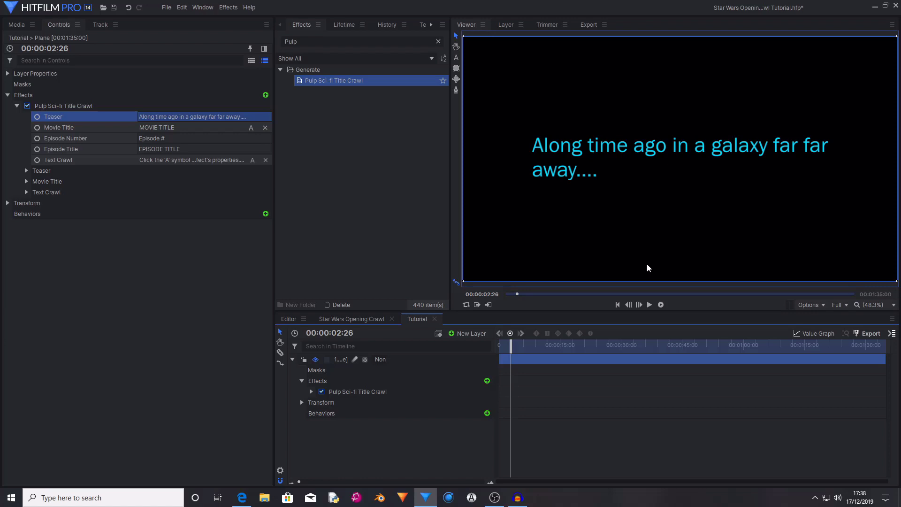
# Inspect the Movie Title text editor and close it without changes.
pyautogui.click(102, 128)
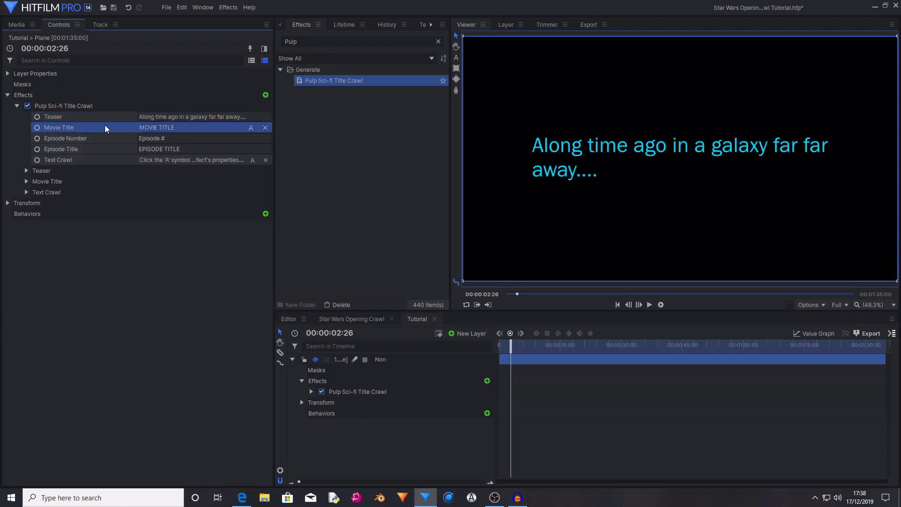
pyautogui.click(251, 129)
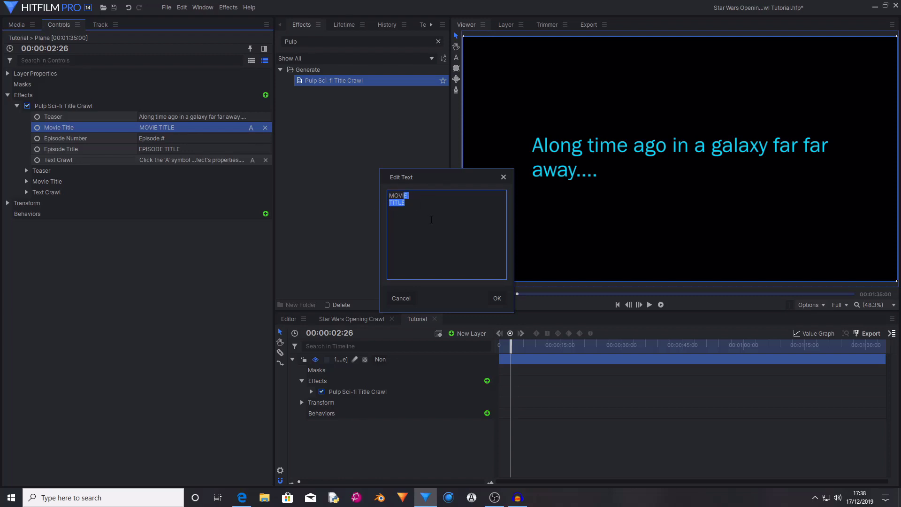
pyautogui.moveTo(404, 196); pyautogui.dragTo(407, 208)
pyautogui.click(435, 264)
pyautogui.click(401, 298)
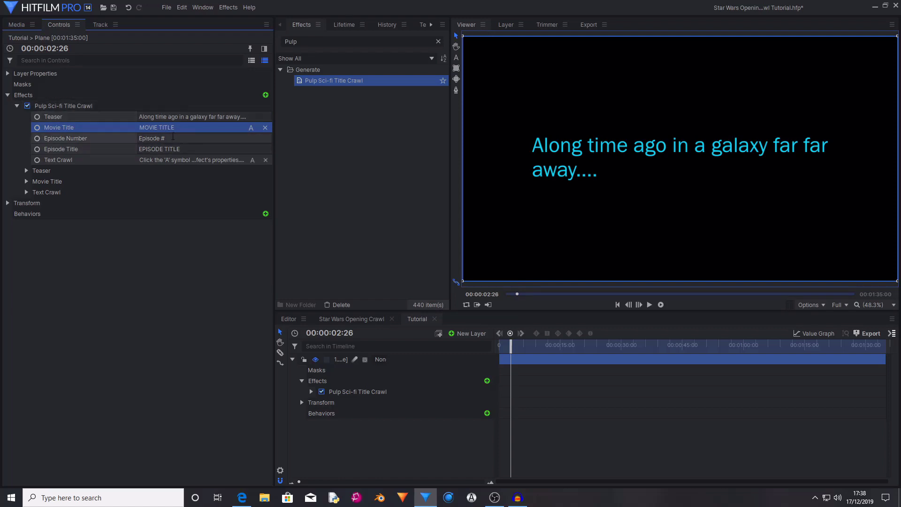
# Change the Episode Number from Episode # to Episode IV.
pyautogui.click(61, 140)
pyautogui.click(184, 140)
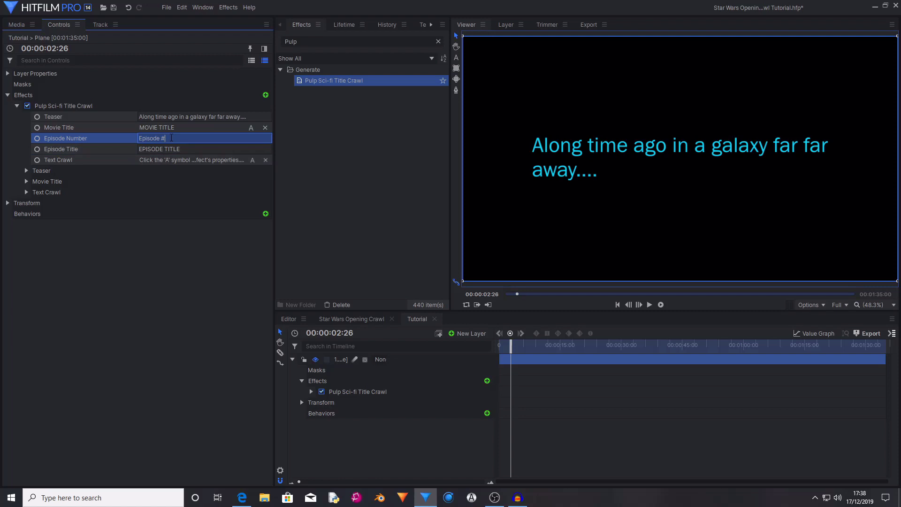
pyautogui.press('BackSpace')
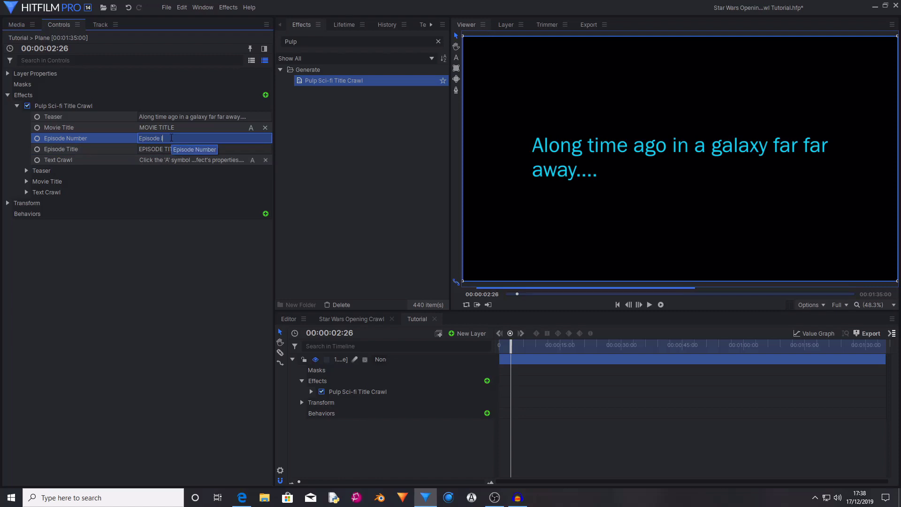
pyautogui.write('IV')
pyautogui.click(104, 158)
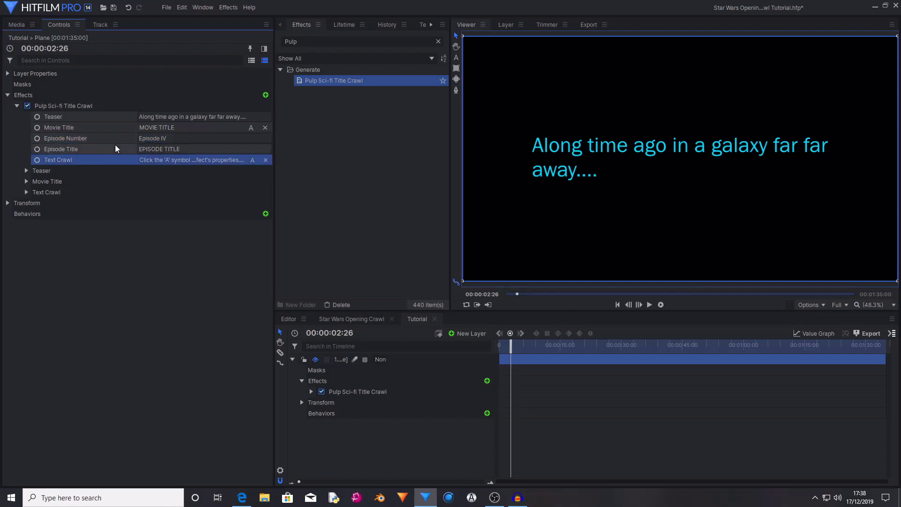
pyautogui.click(95, 146)
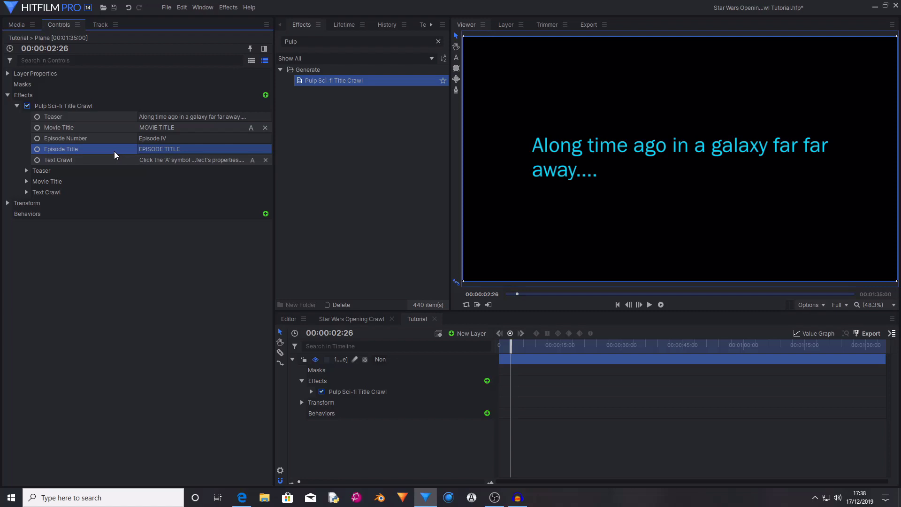
pyautogui.click(189, 152)
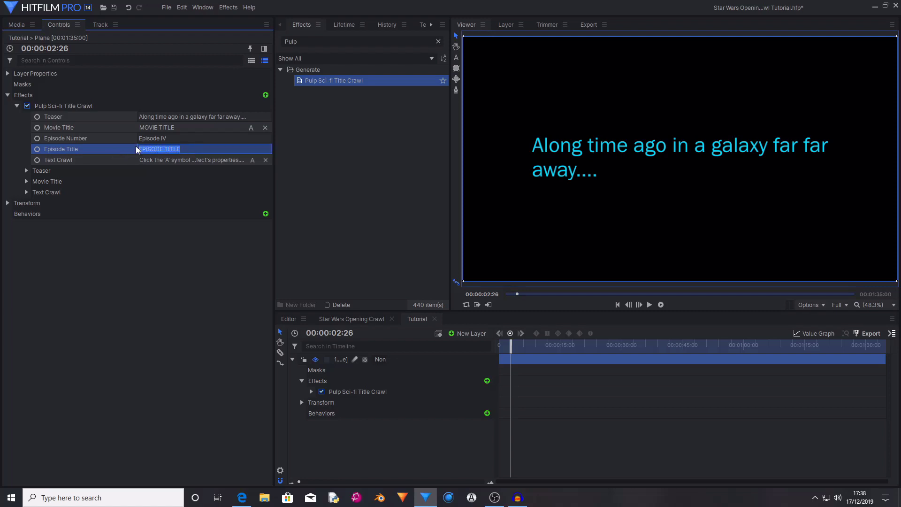
# Enter A NEW HOPE as the episode title and paste the 'It is a period of civil war' crawl text.
pyautogui.write('A NEW HOPE')
pyautogui.click(95, 162)
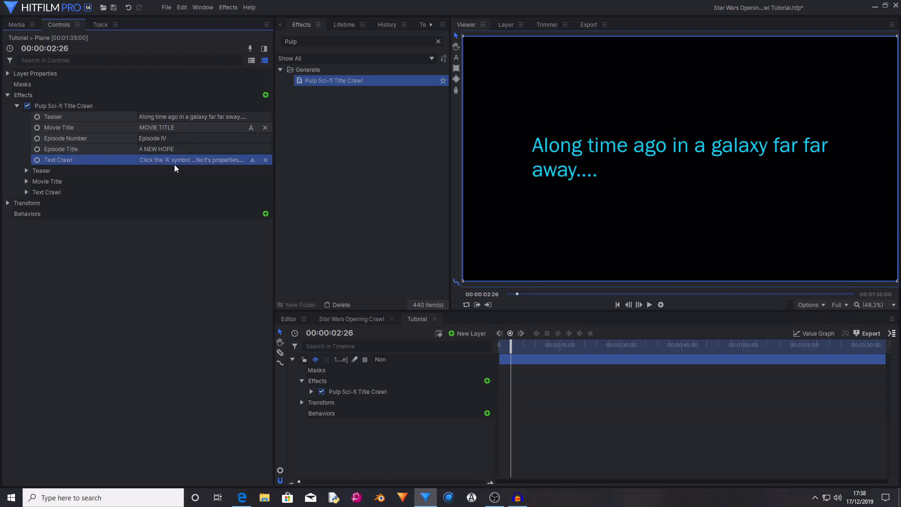
pyautogui.click(252, 160)
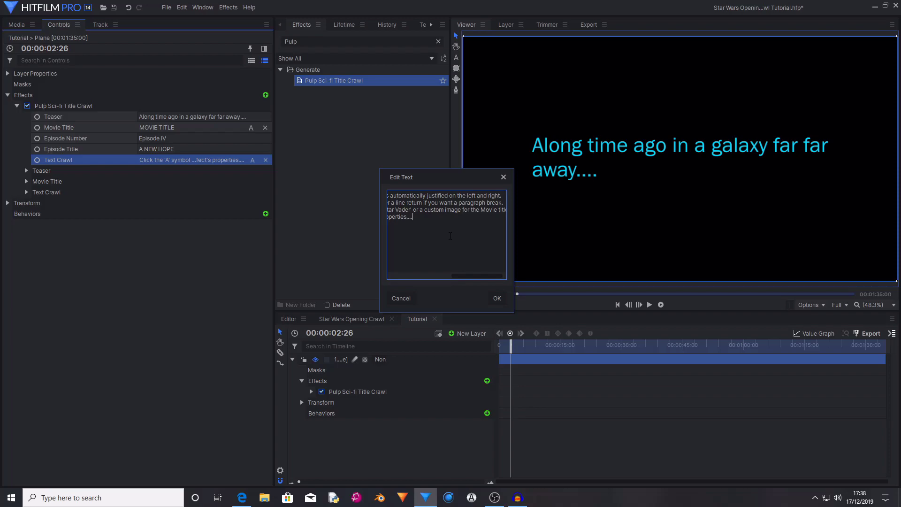
pyautogui.moveTo(437, 220); pyautogui.dragTo(349, 190)
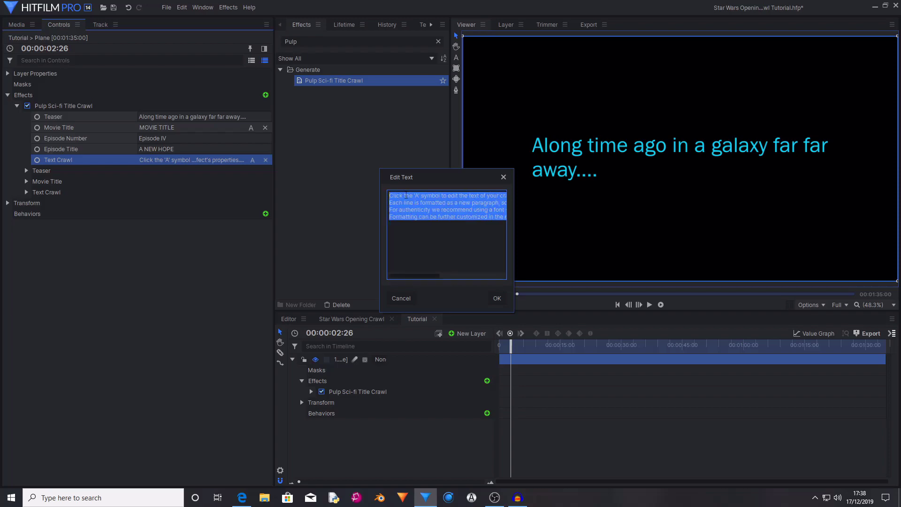
pyautogui.hotkey('ctrl', 'v')
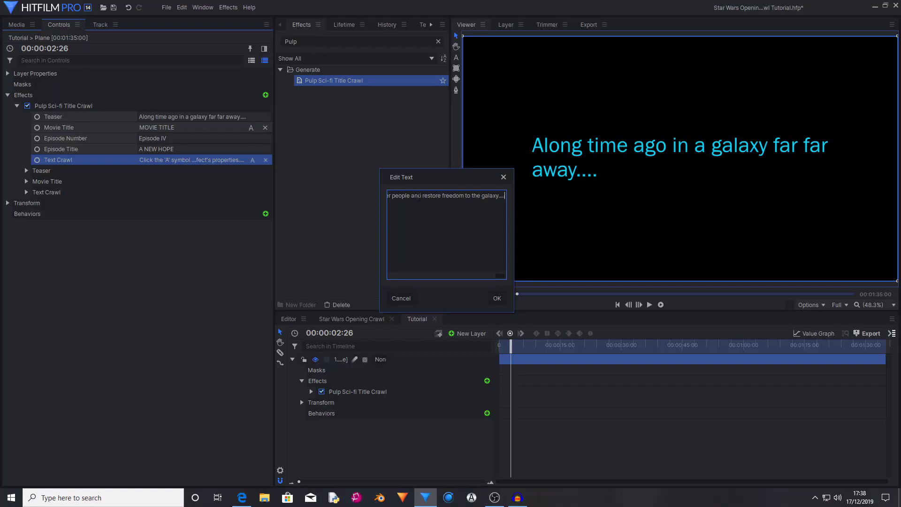
pyautogui.moveTo(414, 195); pyautogui.dragTo(351, 195)
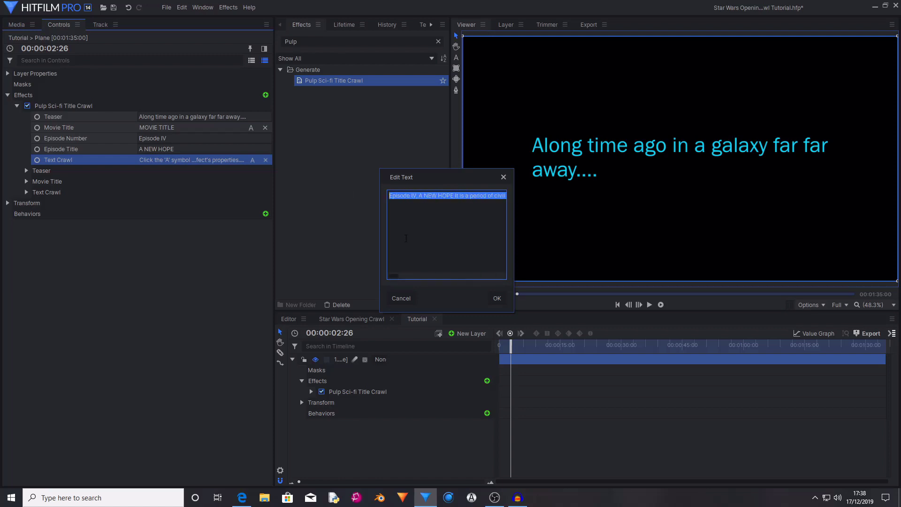
pyautogui.click(497, 298)
pyautogui.moveTo(521, 351); pyautogui.dragTo(740, 348)
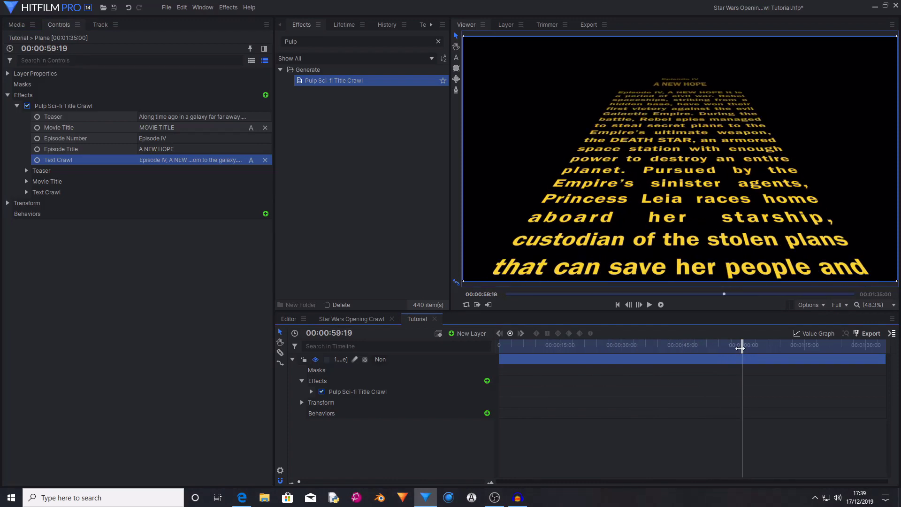
# Insert a paragraph break before 'Pursued by the Empire's sinister agents' in the crawl text.
pyautogui.click(252, 160)
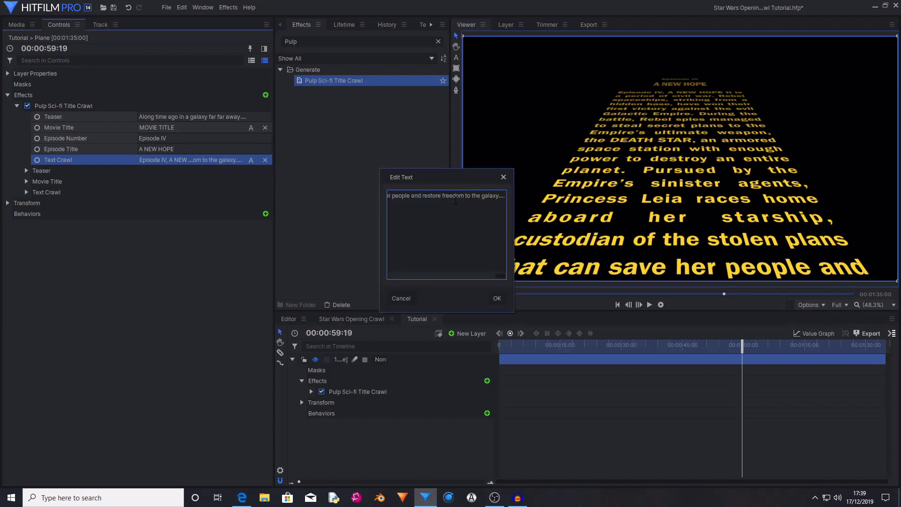
pyautogui.hotkey('ctrl', 'Left')
pyautogui.hotkey('ctrl', 'Left')
pyautogui.hotkey('ctrl', 'Left')
pyautogui.hotkey('ctrl', 'Left')
pyautogui.hotkey('ctrl', 'Left')
pyautogui.hotkey('ctrl', 'Left')
pyautogui.hotkey('ctrl', 'Left')
pyautogui.hotkey('ctrl', 'Left')
pyautogui.hotkey('ctrl', 'Left')
pyautogui.hotkey('ctrl', 'Left')
pyautogui.hotkey('ctrl', 'Left')
pyautogui.hotkey('ctrl', 'Left')
pyautogui.hotkey('ctrl', 'Left')
pyautogui.hotkey('ctrl', 'Left')
pyautogui.hotkey('ctrl', 'Left')
pyautogui.hotkey('ctrl', 'Left')
pyautogui.hotkey('ctrl', 'Left')
pyautogui.hotkey('ctrl', 'Left')
pyautogui.hotkey('ctrl', 'Left')
pyautogui.hotkey('ctrl', 'Left')
pyautogui.press('Return')
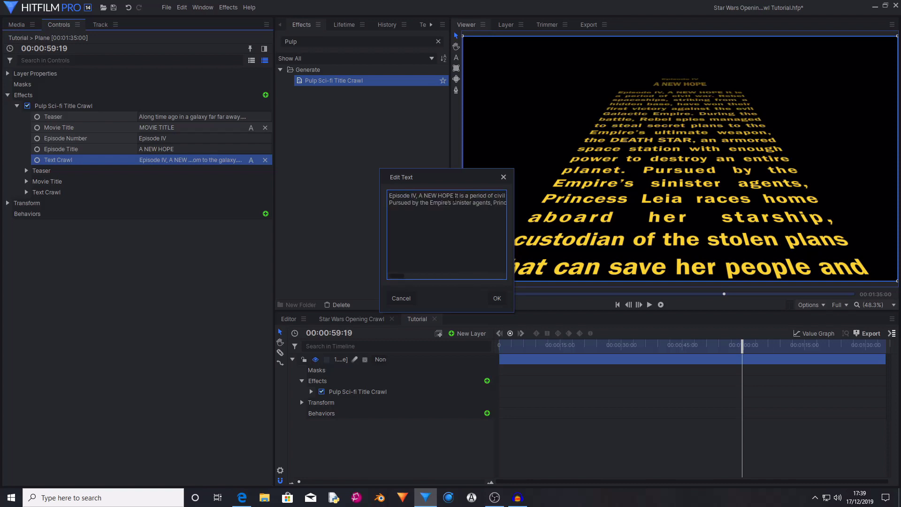
pyautogui.click(497, 298)
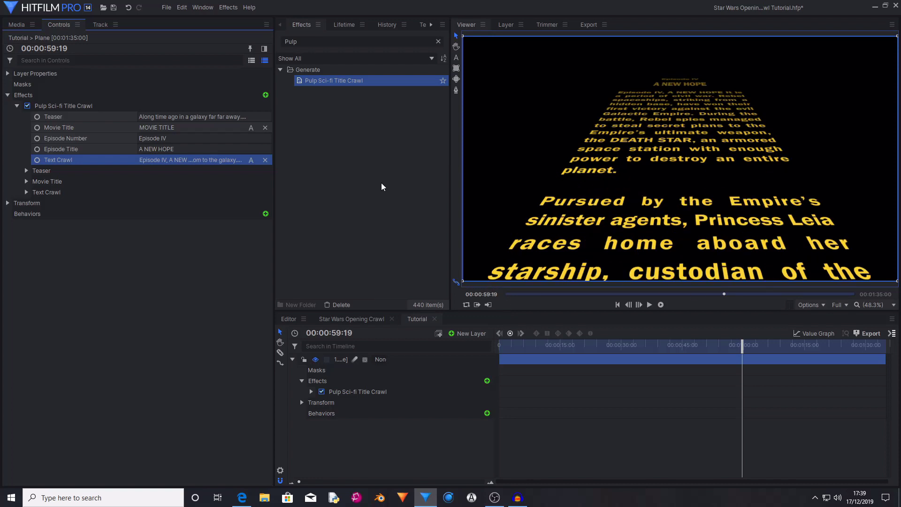
pyautogui.click(251, 160)
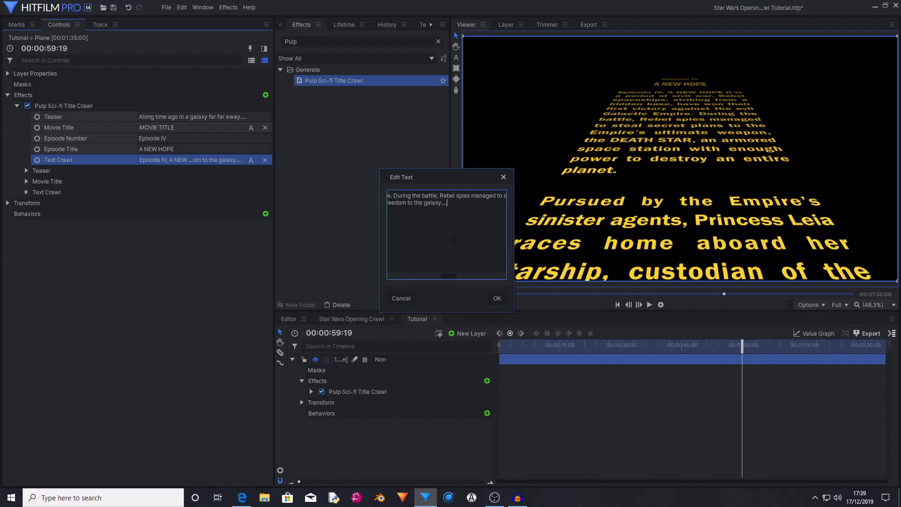
pyautogui.moveTo(457, 273); pyautogui.dragTo(443, 274)
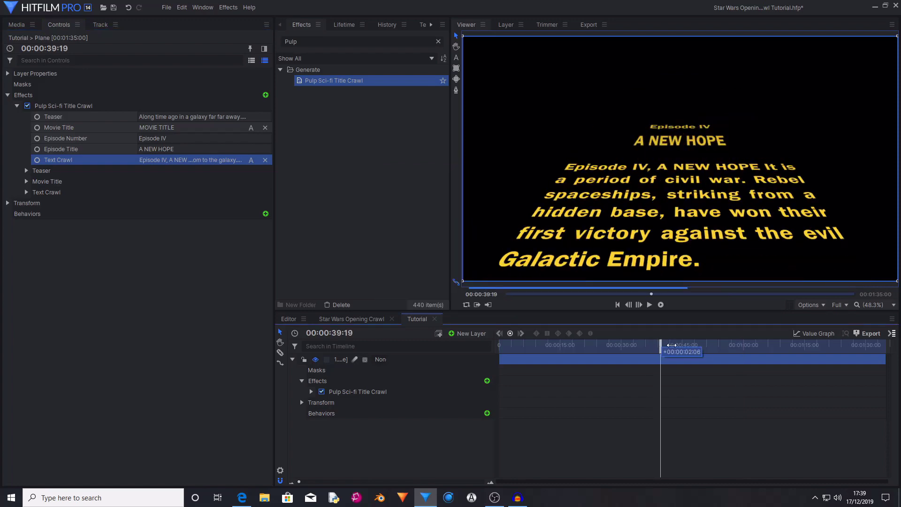
pyautogui.moveTo(671, 345); pyautogui.dragTo(534, 345)
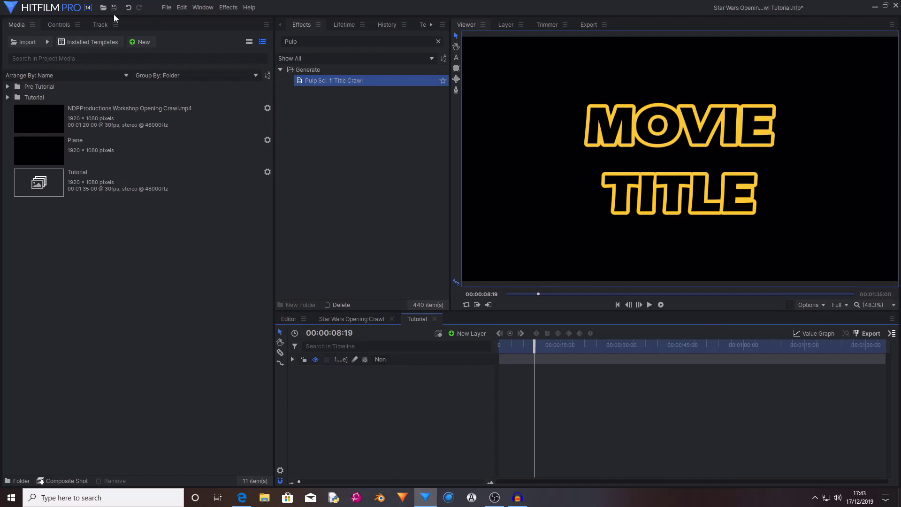
# Drag Star Wars Logo.png from the Pre Tutorial folder onto the Tutorial timeline.
pyautogui.click(57, 25)
pyautogui.click(16, 25)
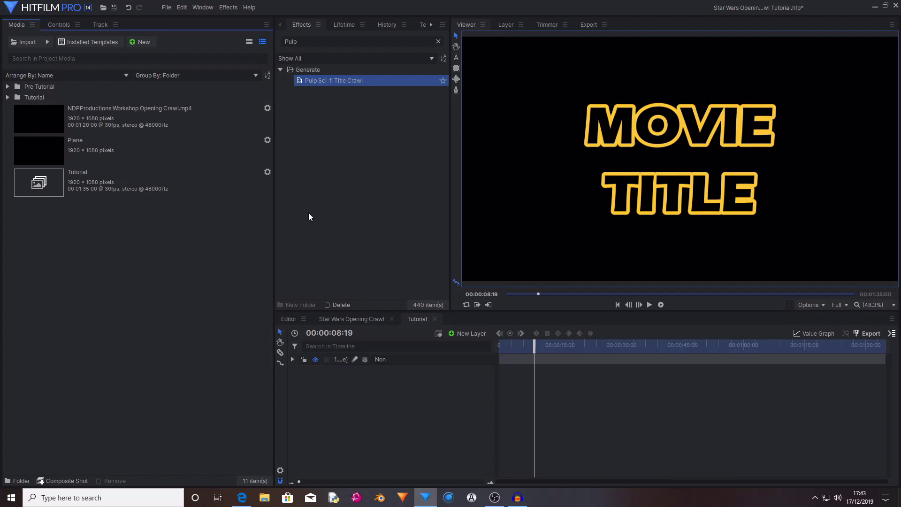
pyautogui.click(7, 86)
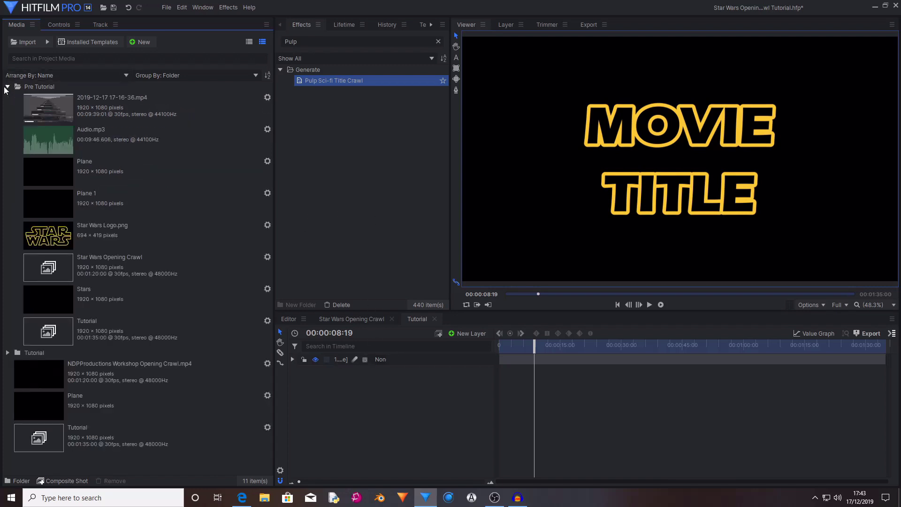
pyautogui.moveTo(63, 237); pyautogui.dragTo(259, 297)
pyautogui.moveTo(341, 358); pyautogui.dragTo(324, 357)
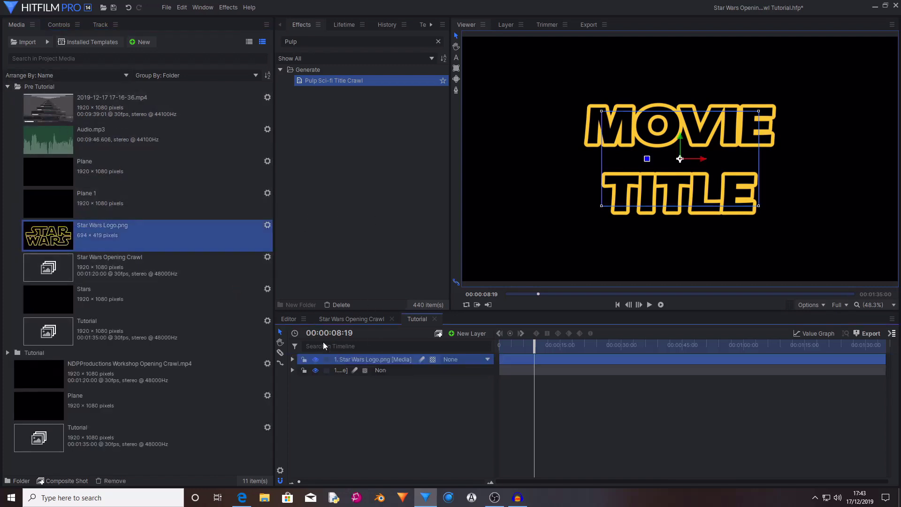
pyautogui.click(7, 86)
pyautogui.click(365, 416)
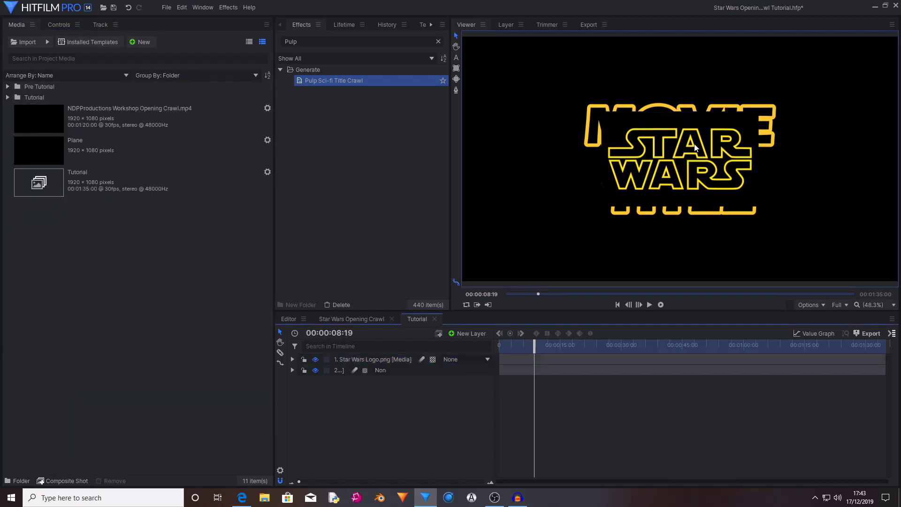
# Set the logo layer's Blend option and move it below the crawl plane as layer 2.
pyautogui.click(381, 360)
pyautogui.rightClick(381, 360)
pyautogui.moveTo(426, 115)
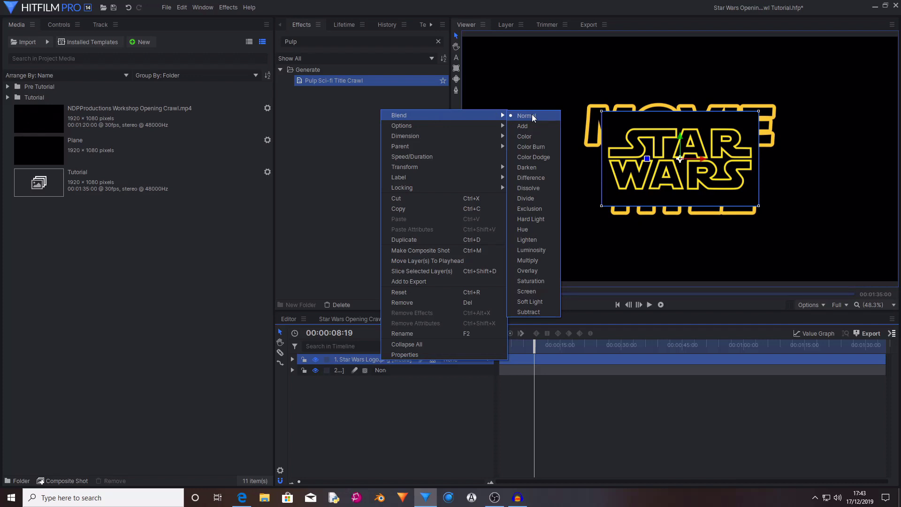
pyautogui.click(537, 275)
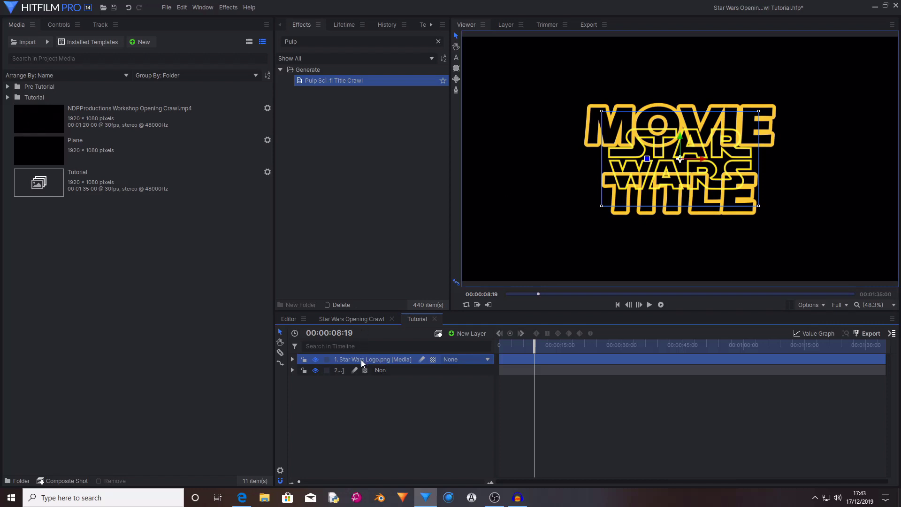
pyautogui.moveTo(361, 360); pyautogui.dragTo(375, 376)
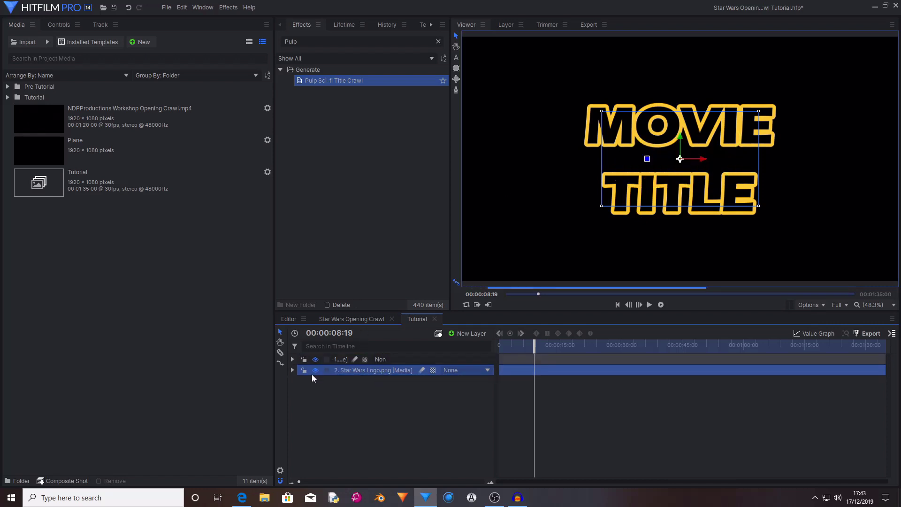
pyautogui.click(325, 359)
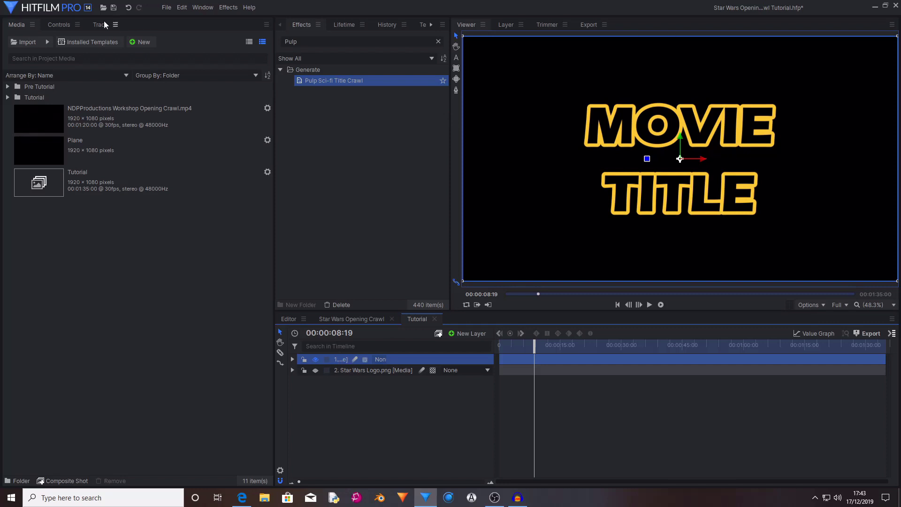
# Set the Movie Title source to Layer and choose 2. Star Wars Logo.png.
pyautogui.click(58, 27)
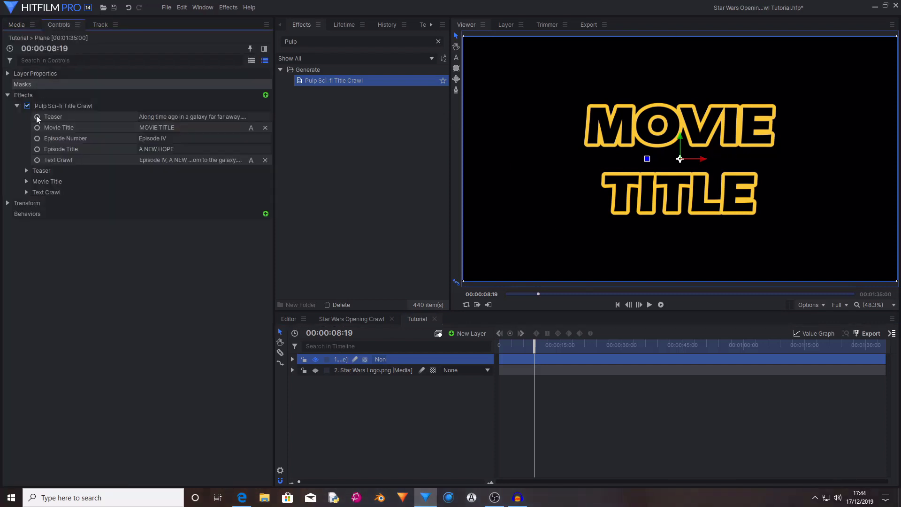
pyautogui.click(59, 127)
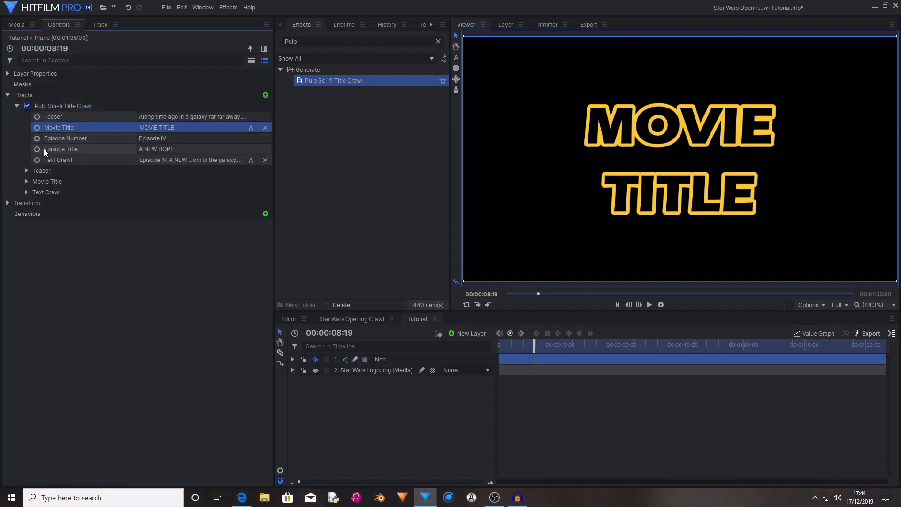
pyautogui.click(26, 182)
pyautogui.click(56, 182)
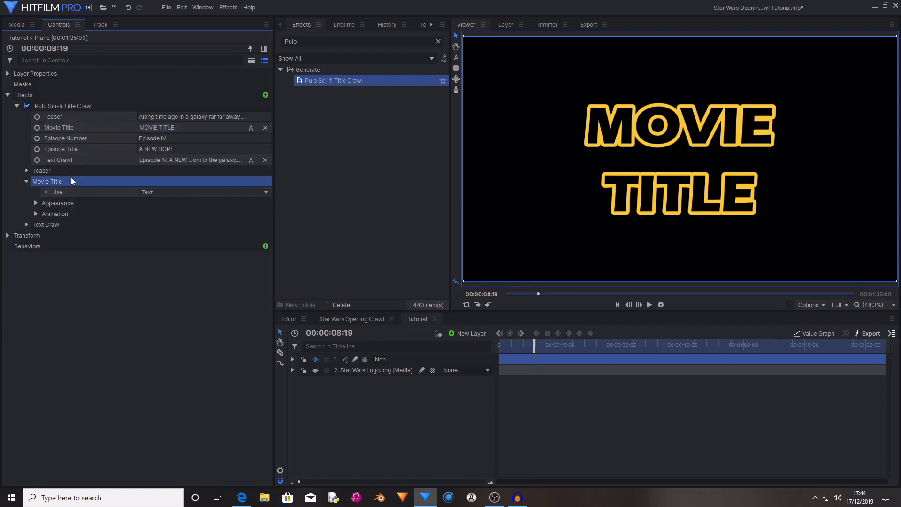
pyautogui.click(165, 193)
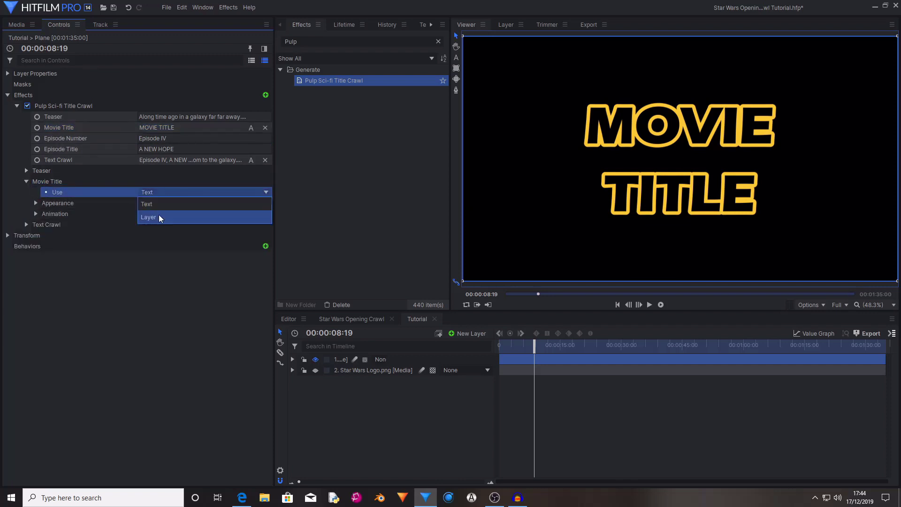
pyautogui.click(159, 215)
pyautogui.click(69, 127)
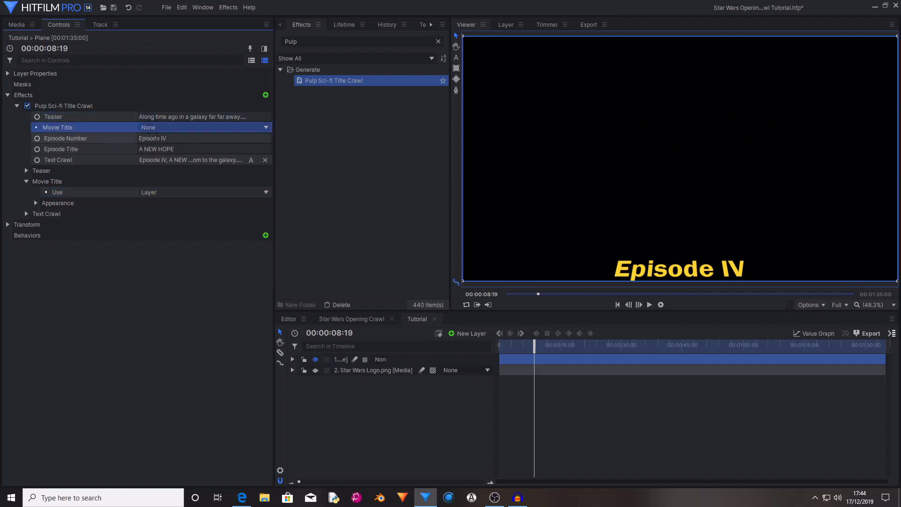
pyautogui.click(168, 128)
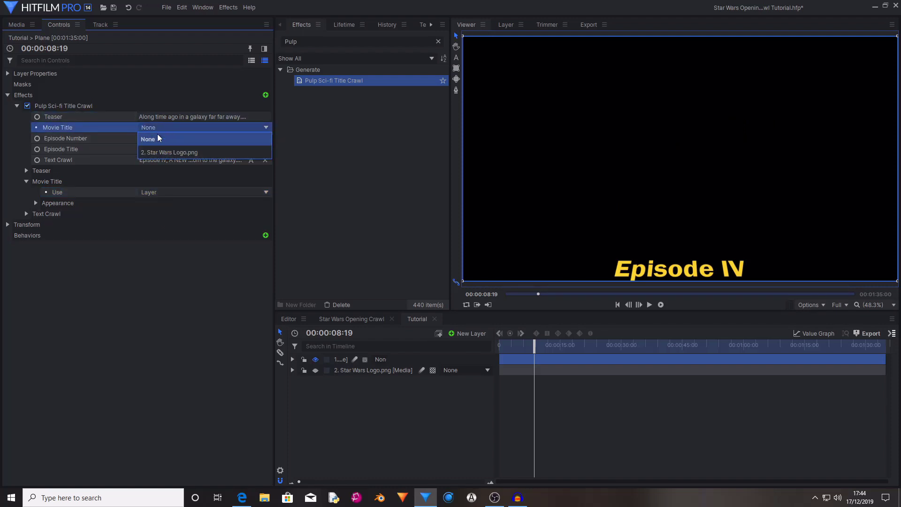
pyautogui.click(186, 153)
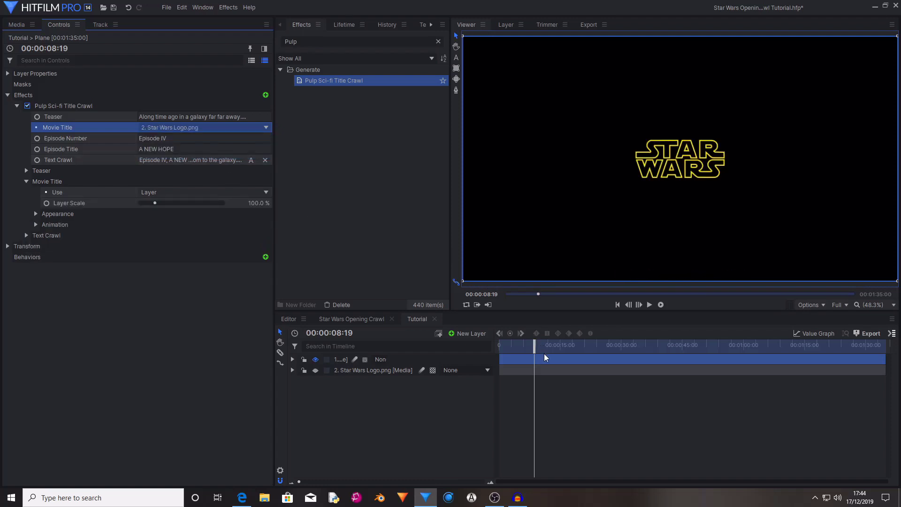
# At the logo's first frame, enlarge the STAR WARS title to 321% scale and preview the crawl.
pyautogui.moveTo(535, 346); pyautogui.dragTo(531, 345)
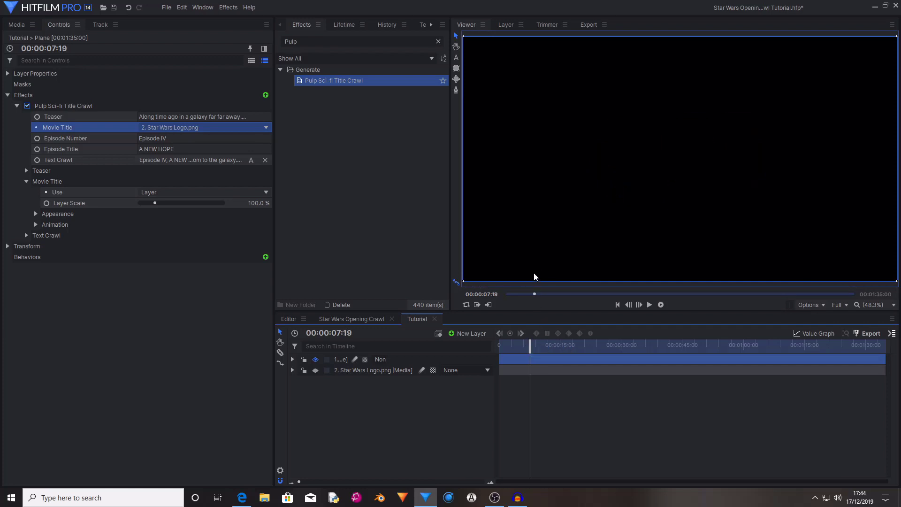
pyautogui.press('Right')
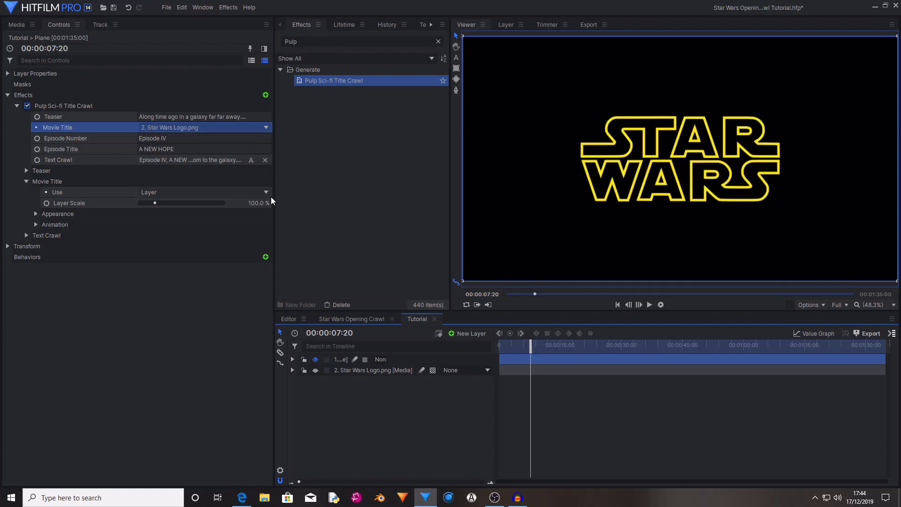
pyautogui.moveTo(257, 202)
pyautogui.mouseDown()
pyautogui.moveTo(287, 203)
pyautogui.moveTo(255, 203)
pyautogui.mouseUp()
pyautogui.moveTo(553, 360); pyautogui.dragTo(499, 361)
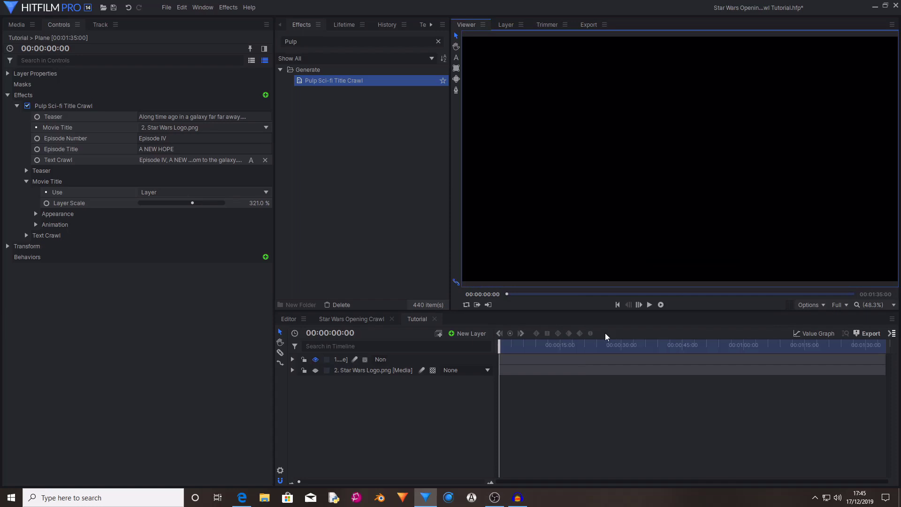